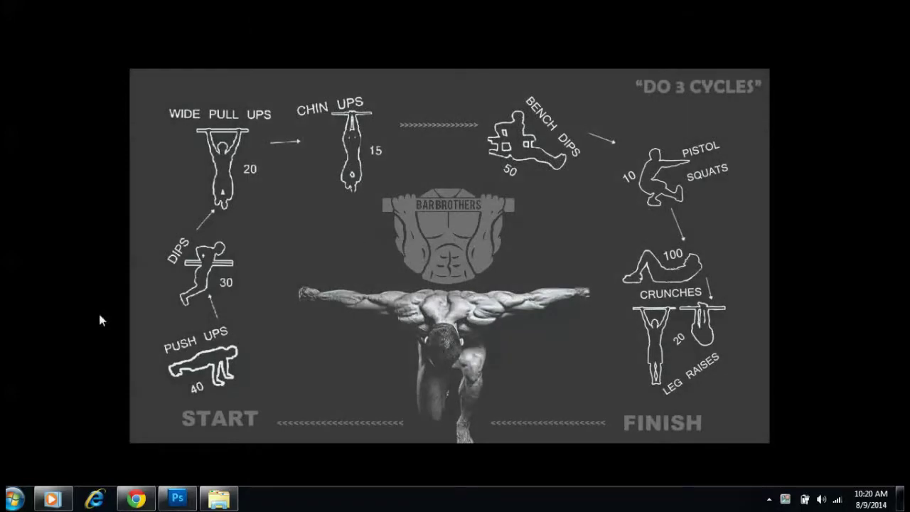
Google 'brushes for photoshop' and open the 'Free Photoshop Brushes at Brusheezy!' result
left_click(136, 497)
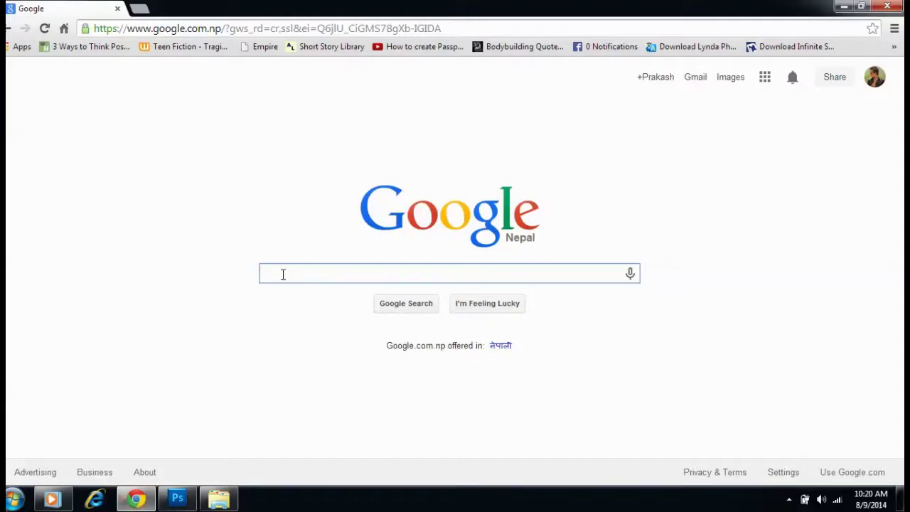
type("brush")
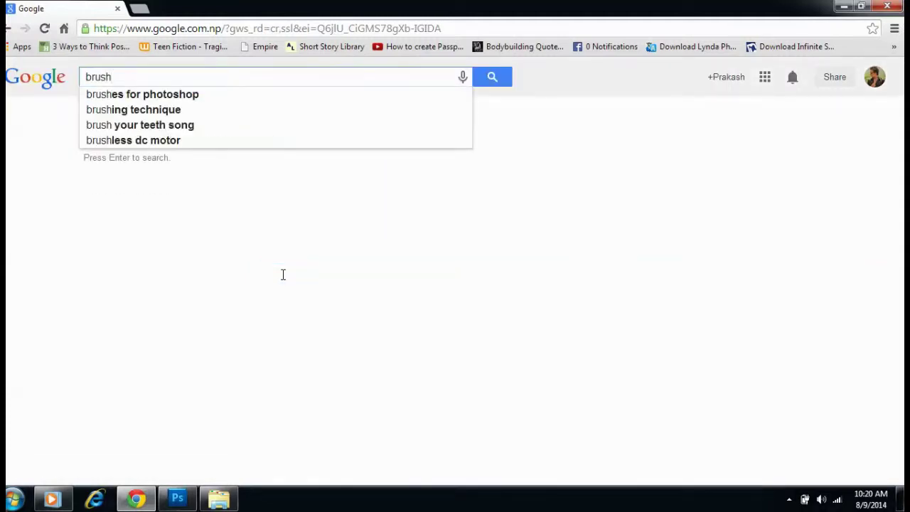
key("Down")
key("Return")
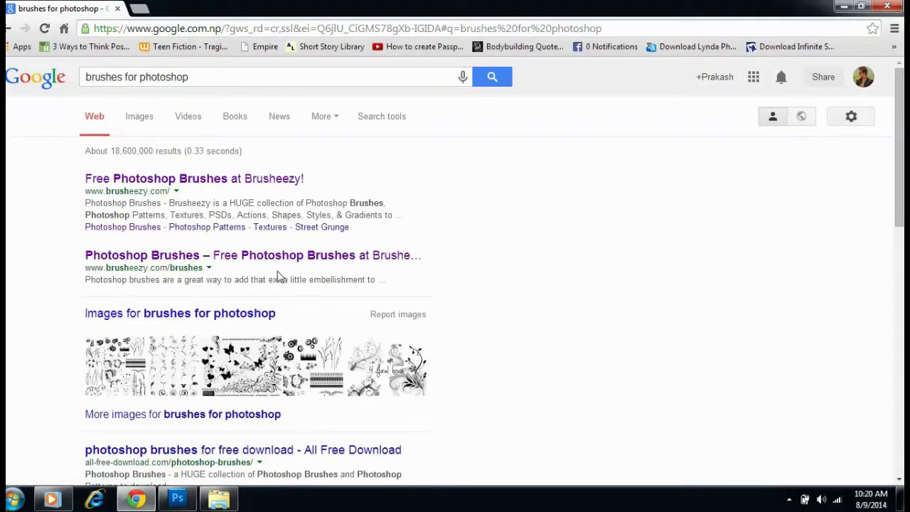
left_click(228, 182)
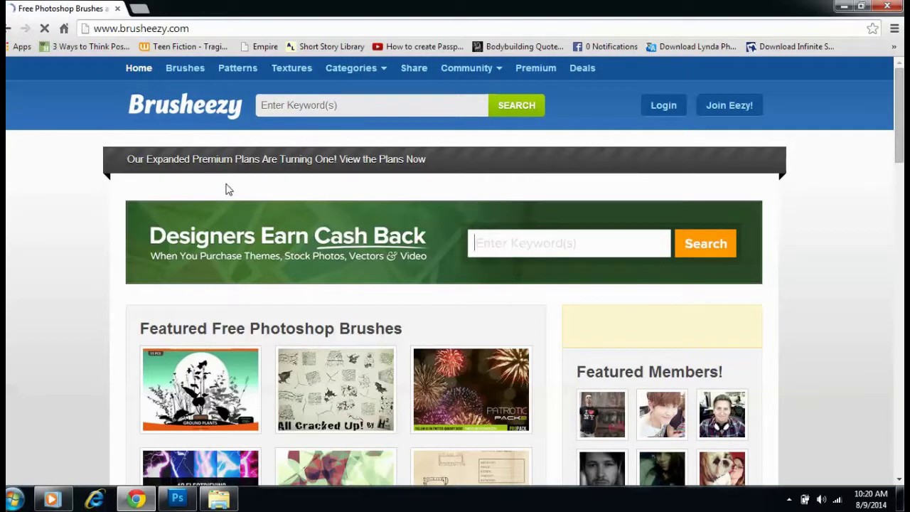
Open Brusheezy's brush listing, filter it to Photoshop CS5 brushes, and scroll through the results
left_click(189, 69)
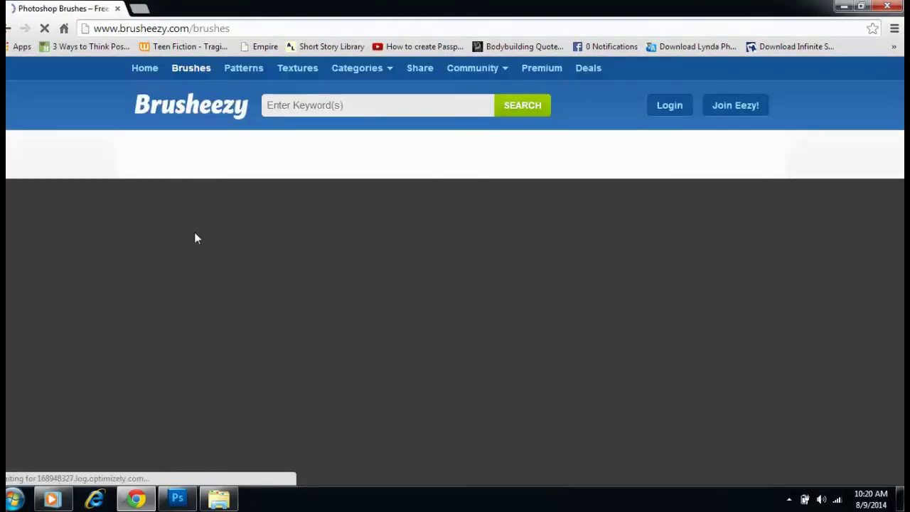
scroll(215, 276, "down", 3)
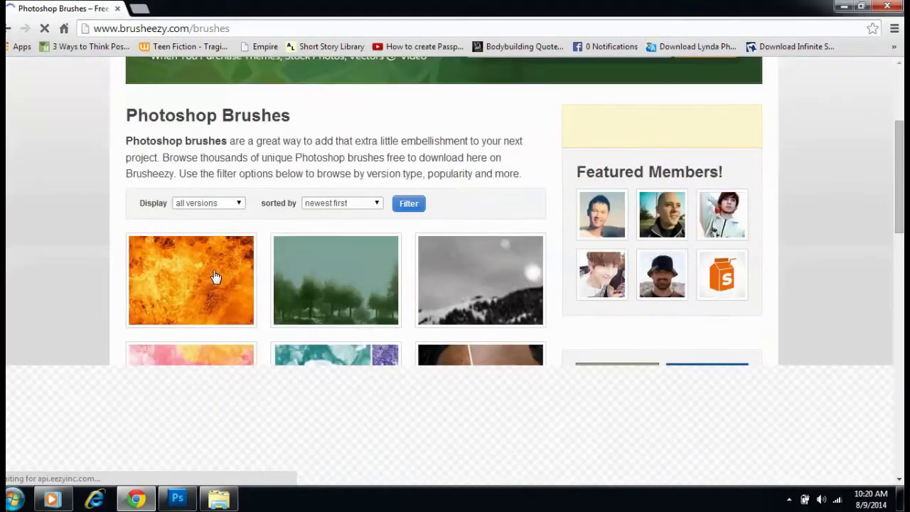
left_click(240, 204)
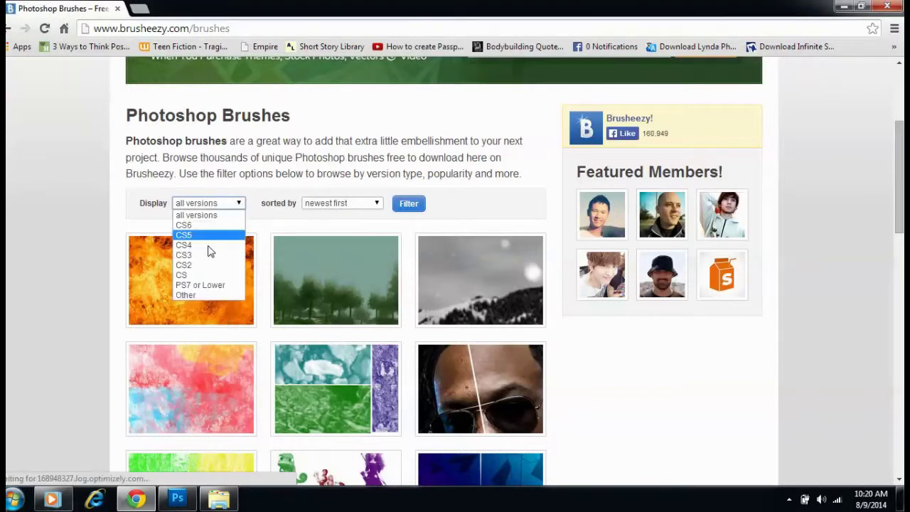
left_click(198, 234)
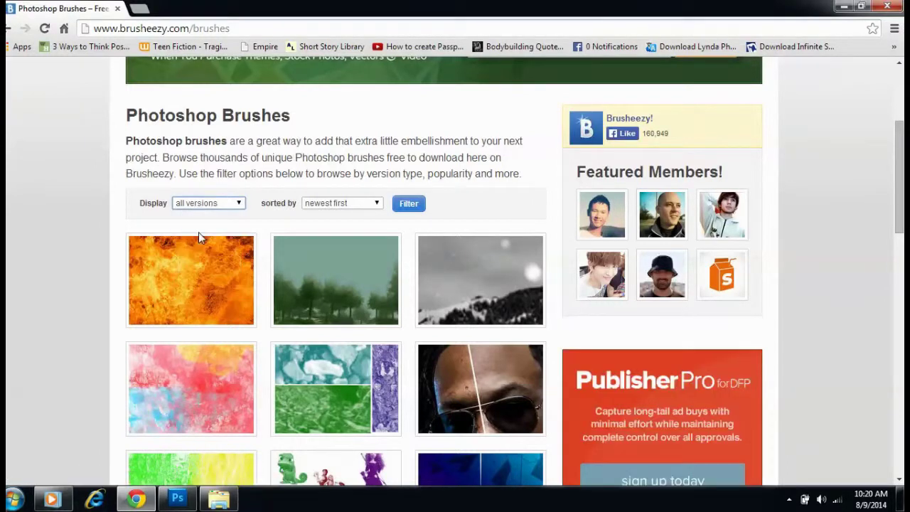
left_click(402, 208)
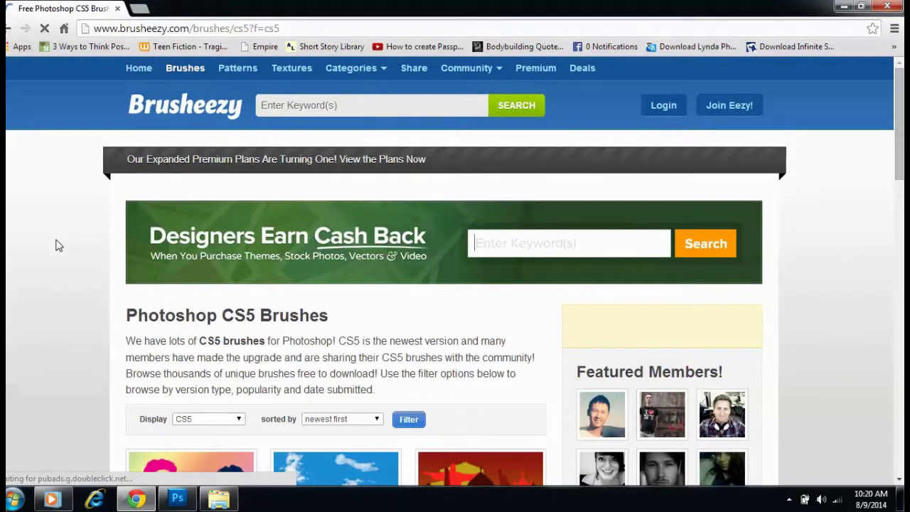
scroll(64, 257, "down", 2)
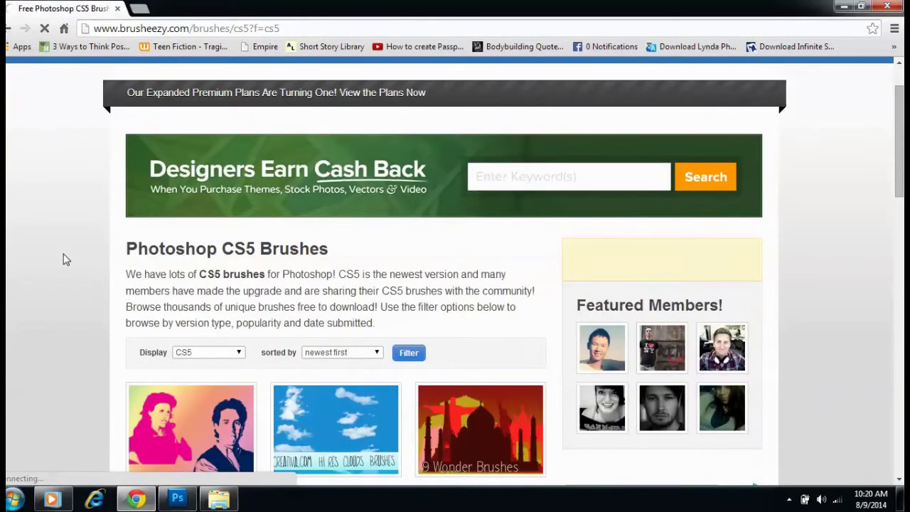
scroll(64, 260, "down", 4)
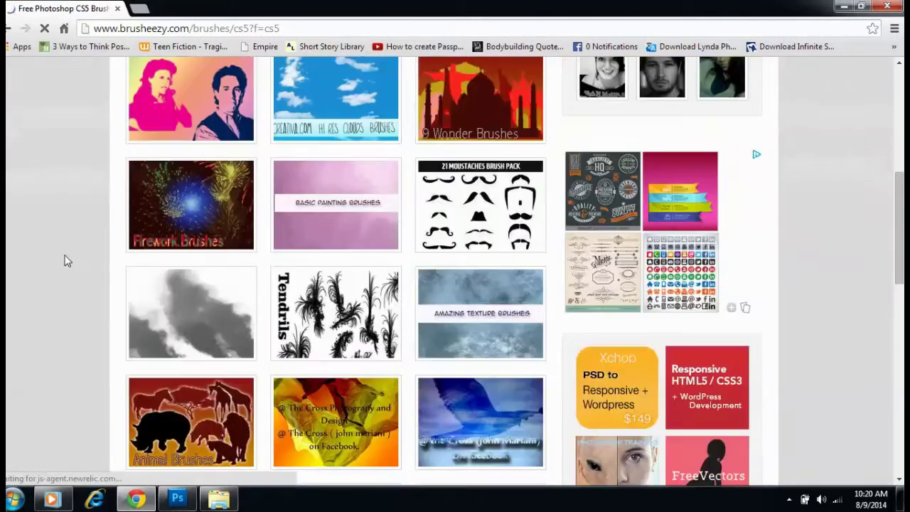
scroll(64, 259, "down", 4)
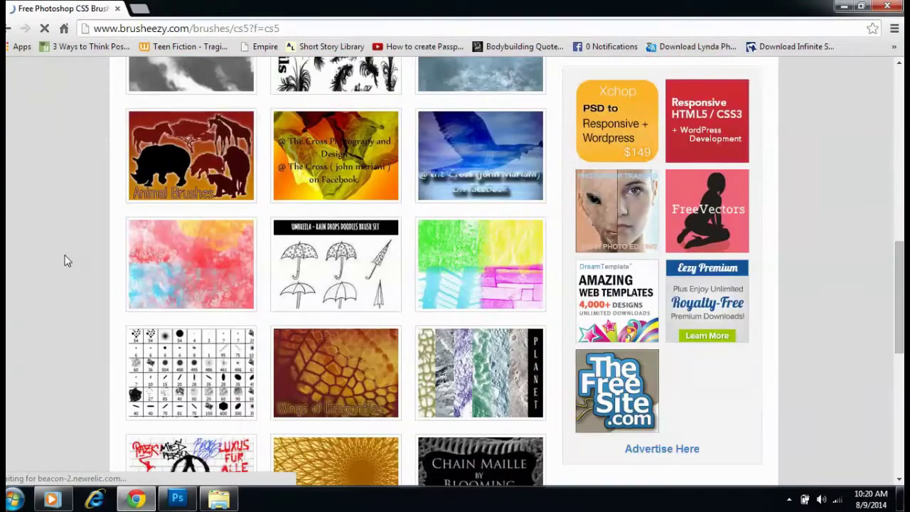
Open the Grunge Watercolor Brushes page and start downloading the BrushesSM_abr zip
left_click(163, 272)
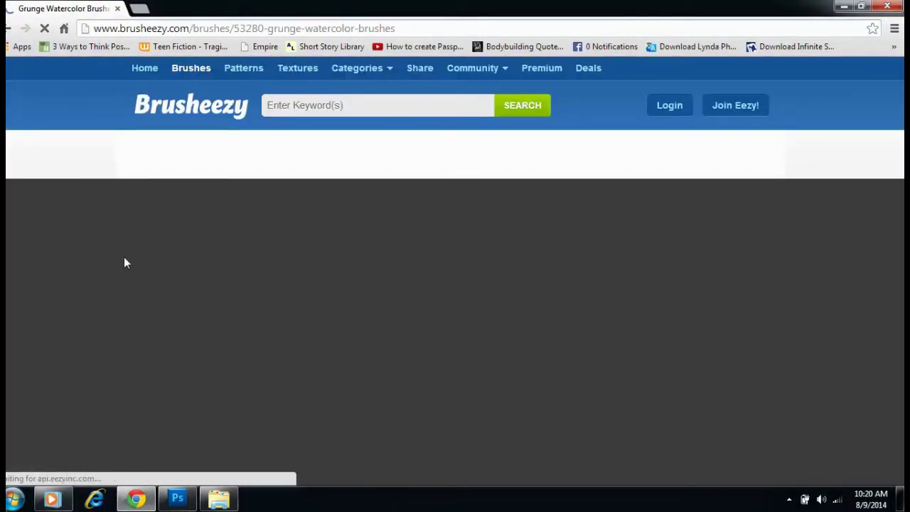
scroll(112, 272, "down", 3)
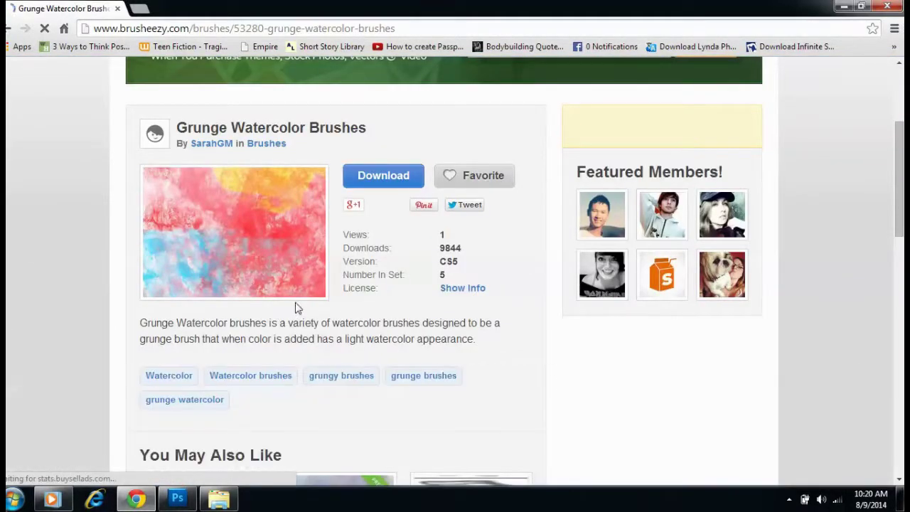
left_click(383, 178)
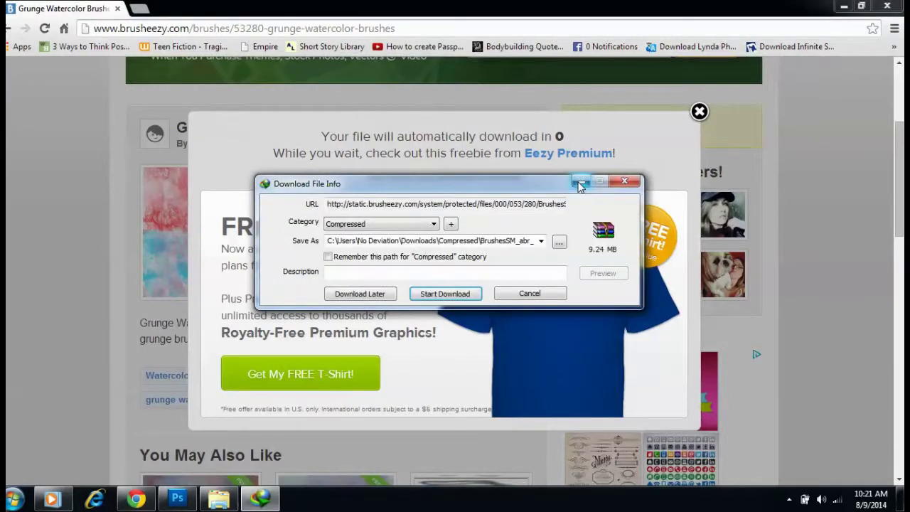
left_click(436, 299)
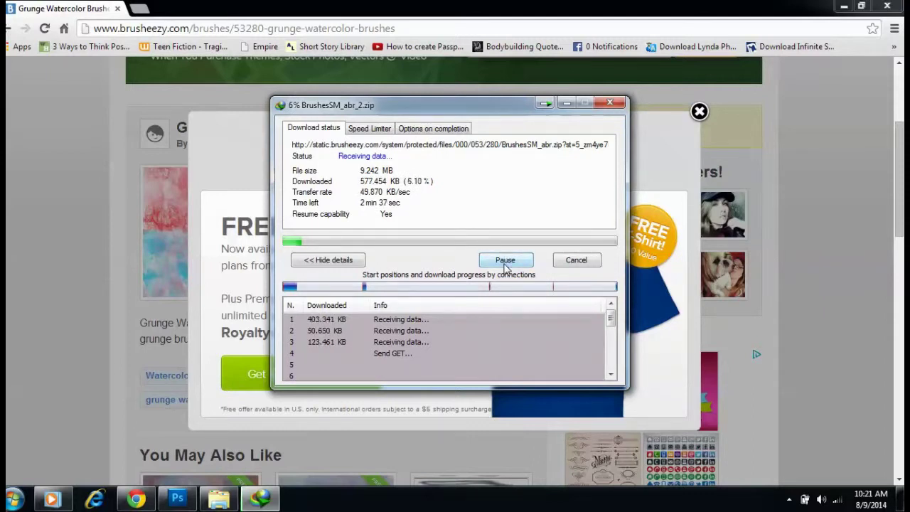
Pause the download, minimize its progress window, and bring up the Compressed downloads folder
left_click(504, 260)
left_click(546, 107)
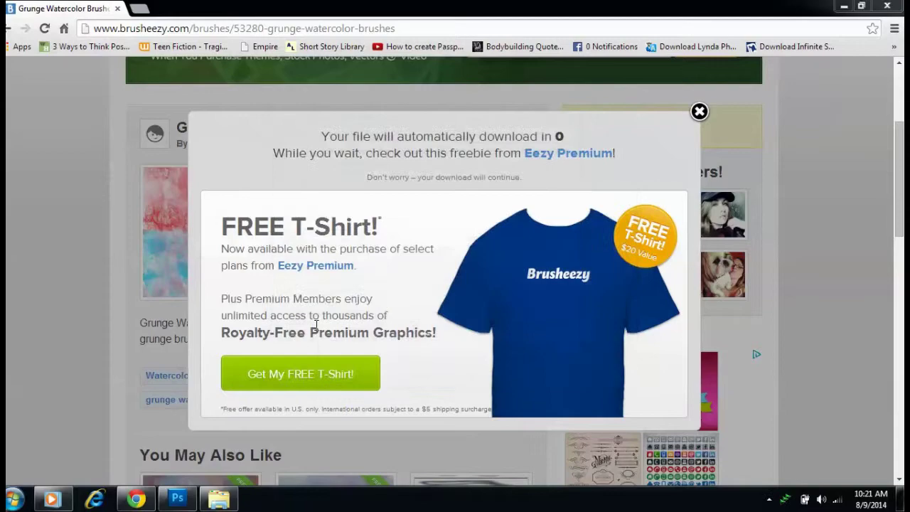
left_click(218, 500)
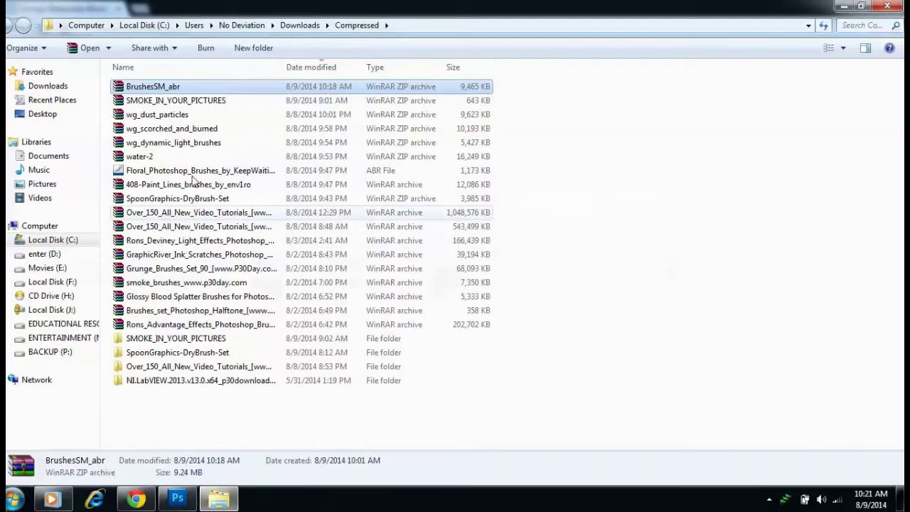
Extract the BrushesSM_abr archive and open the extracted BrushesSM_abr folder
right_click(179, 86)
left_click(193, 107)
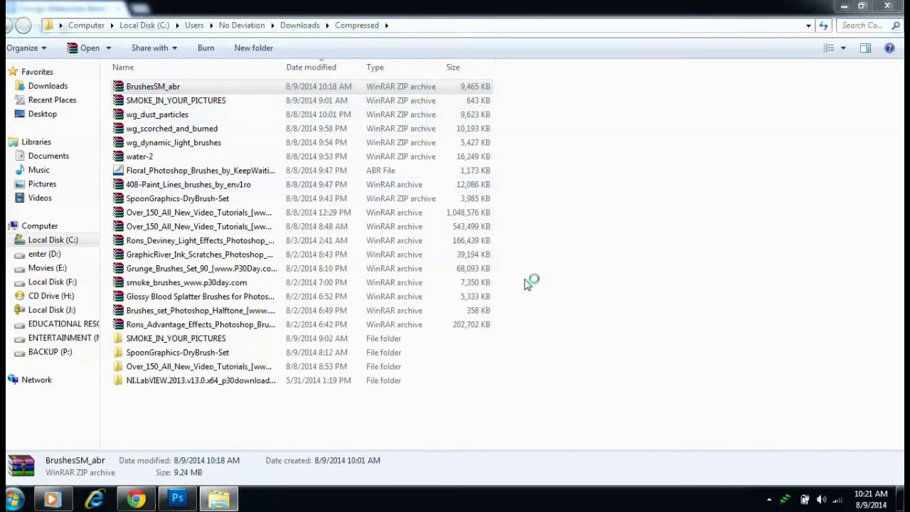
left_click(490, 386)
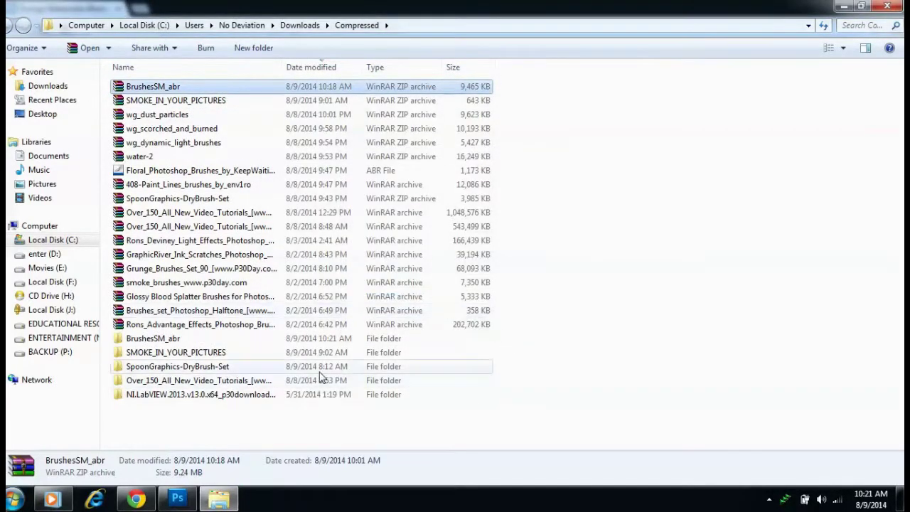
left_click(184, 340)
double_click(184, 340)
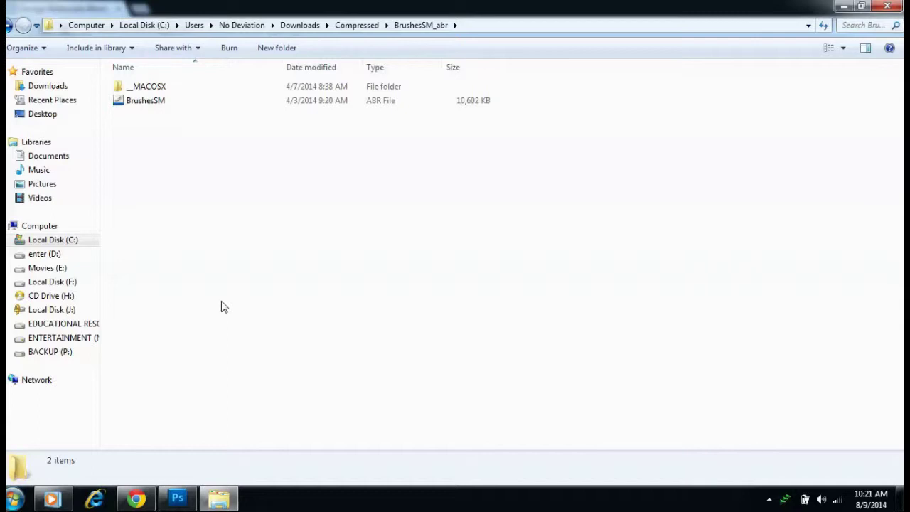
Copy the BrushesSM file and browse to C:\Program Files\Adobe\Adobe Photoshop CS5 (64 Bit)\Presets\Brushes
left_click(153, 104)
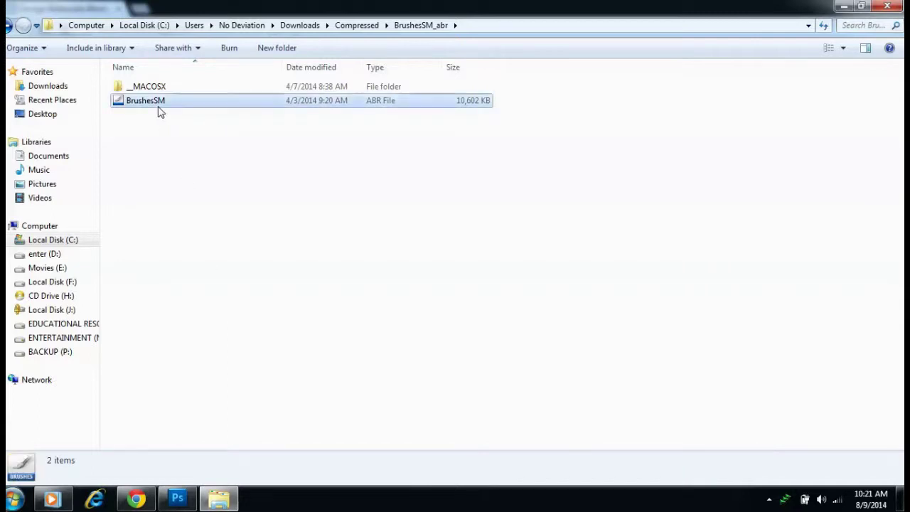
right_click(151, 100)
left_click(208, 330)
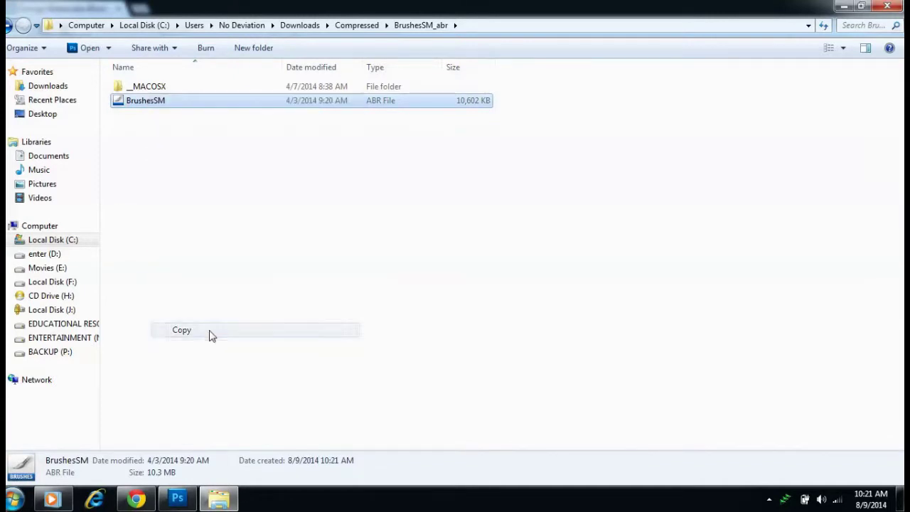
left_click(53, 244)
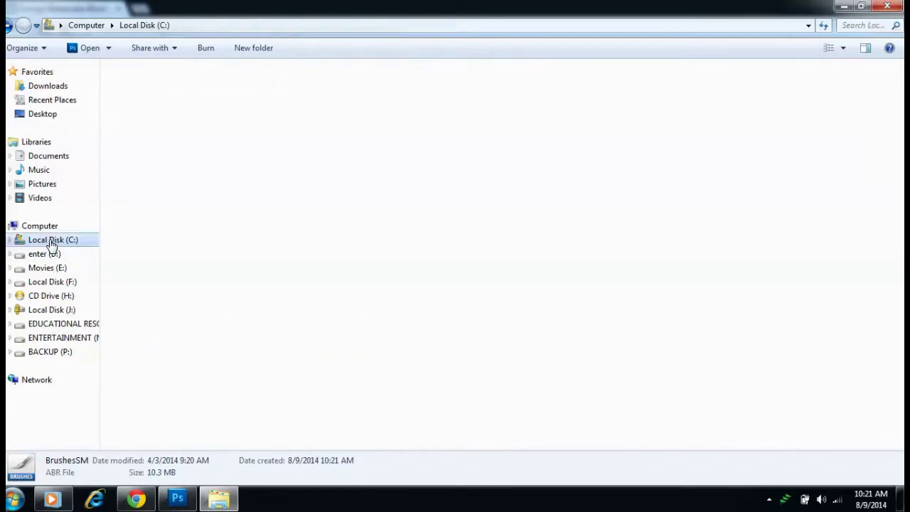
double_click(172, 160)
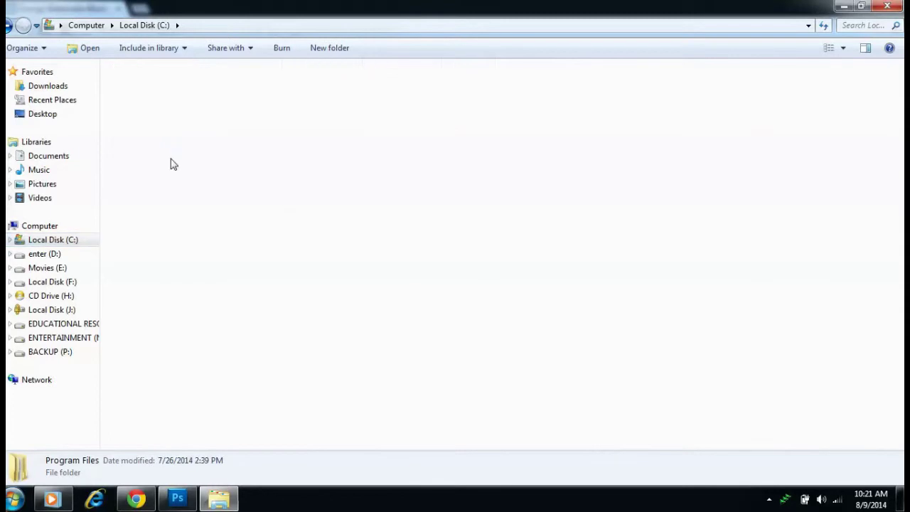
double_click(129, 87)
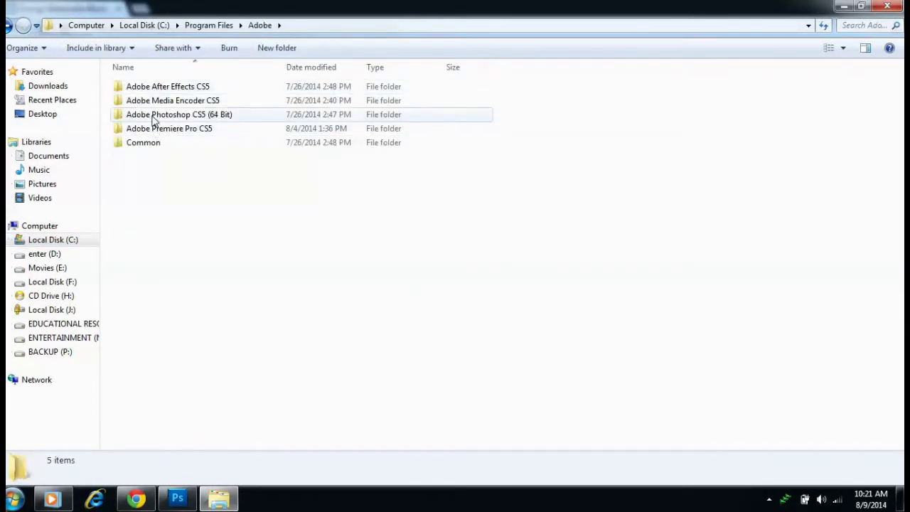
left_click(153, 118)
double_click(153, 118)
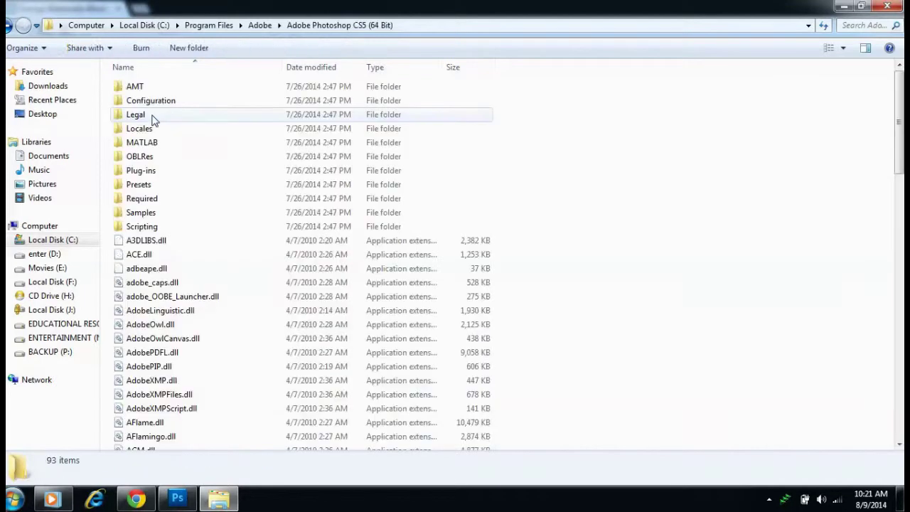
double_click(160, 188)
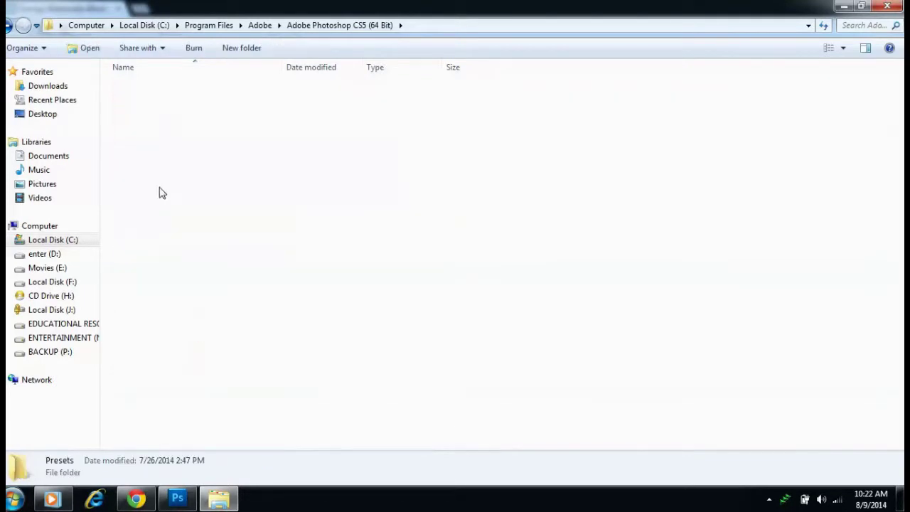
double_click(142, 115)
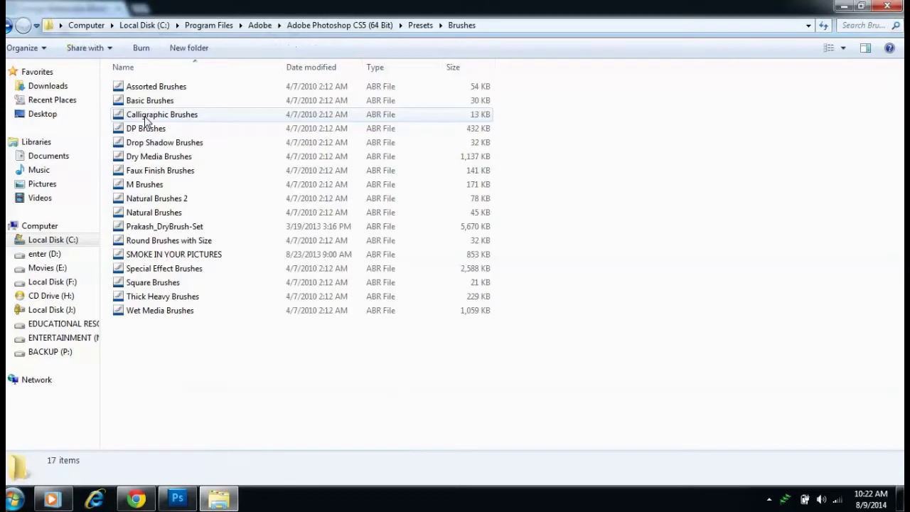
Paste BrushesSM into the Brushes folder with administrator permission, then refresh the listing
right_click(229, 401)
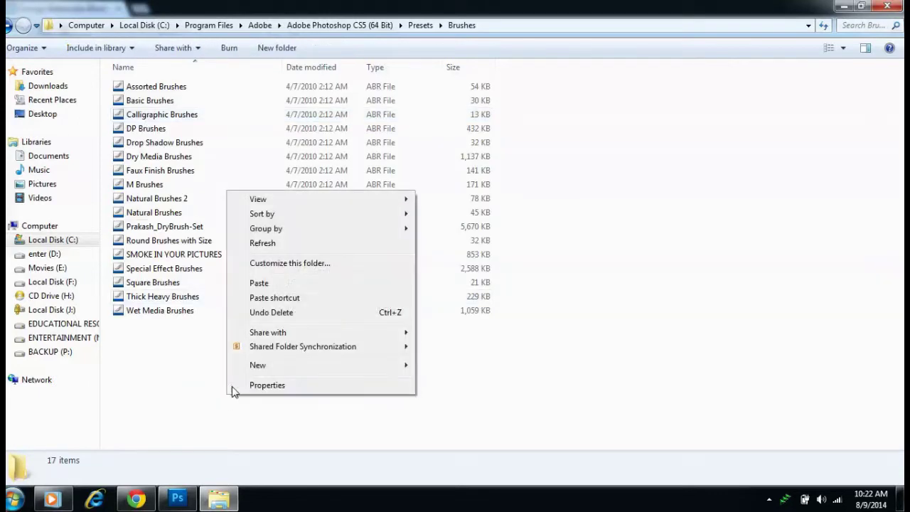
left_click(274, 282)
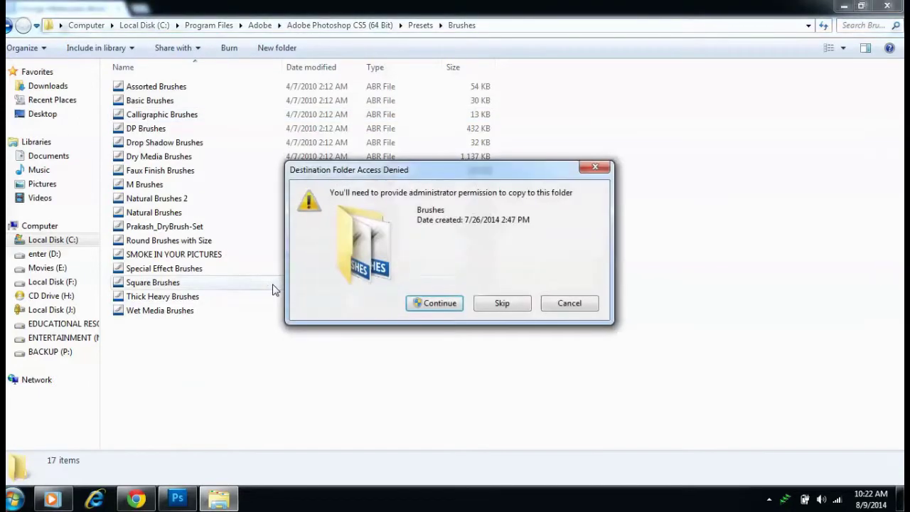
left_click(425, 306)
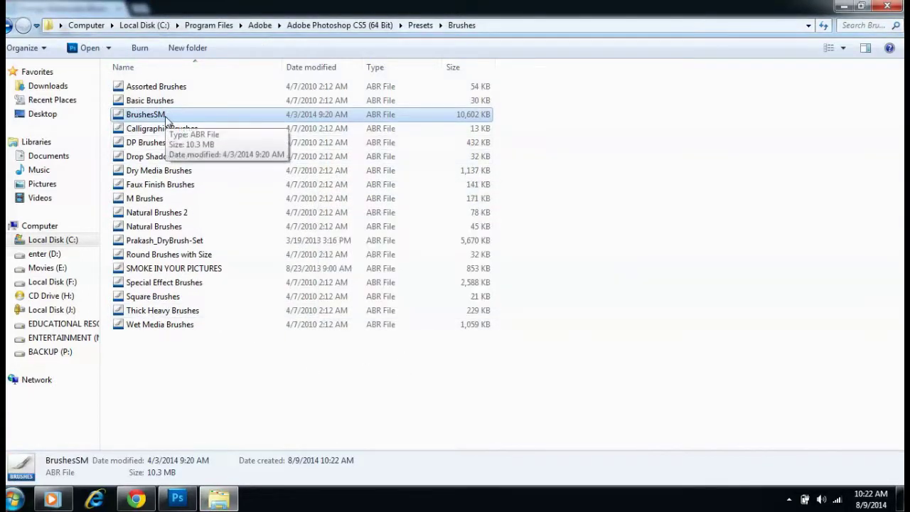
left_click(201, 363)
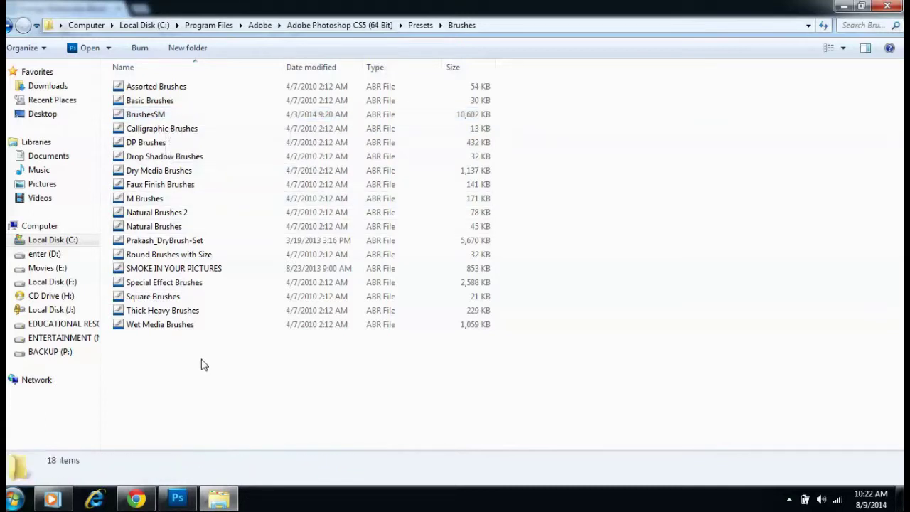
right_click(201, 361)
left_click(234, 207)
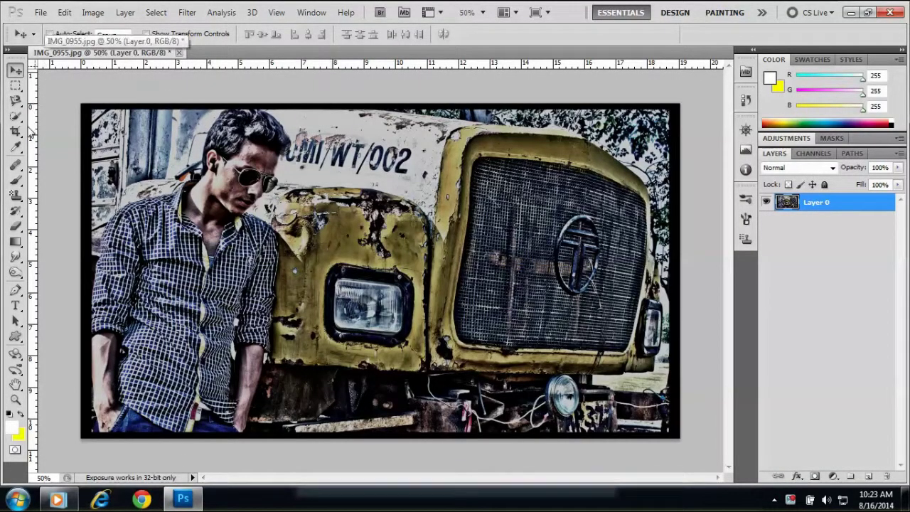
With the Brush tool, load the BrushesSM library from the preset picker, replacing the default brushes
left_click(16, 180)
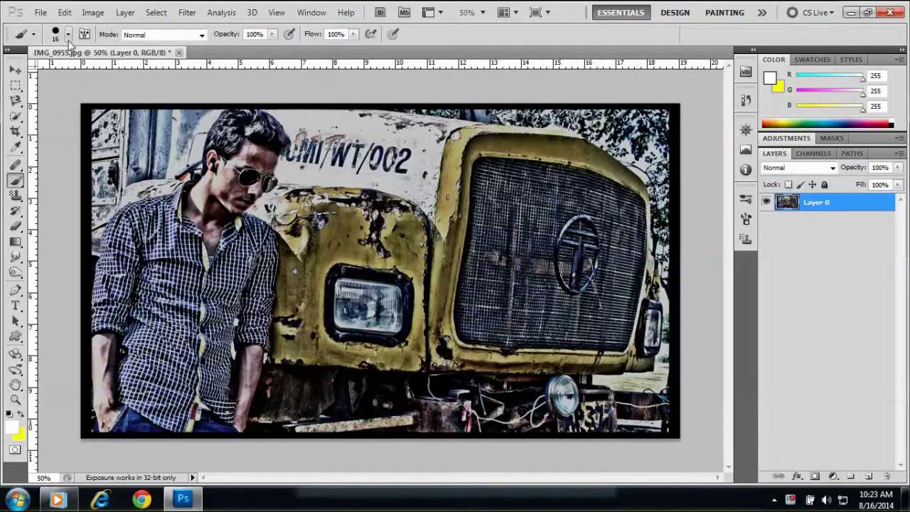
left_click(68, 34)
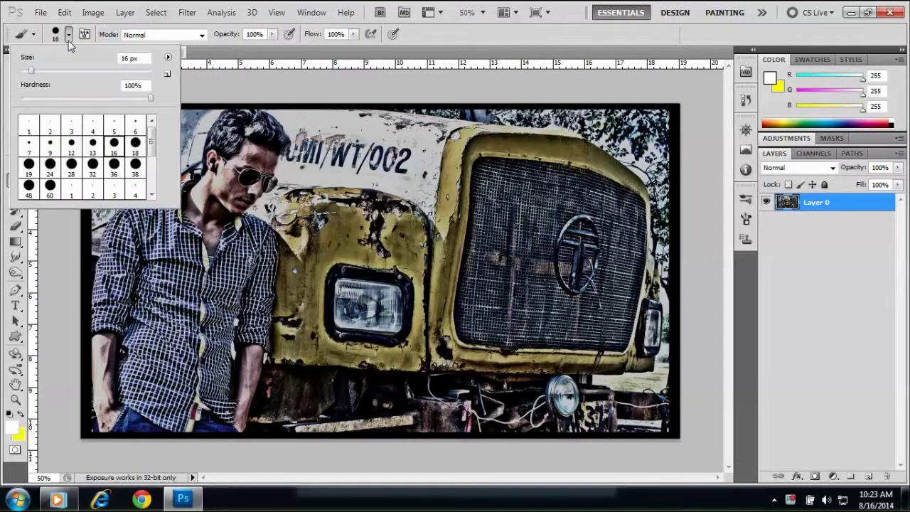
left_click(168, 58)
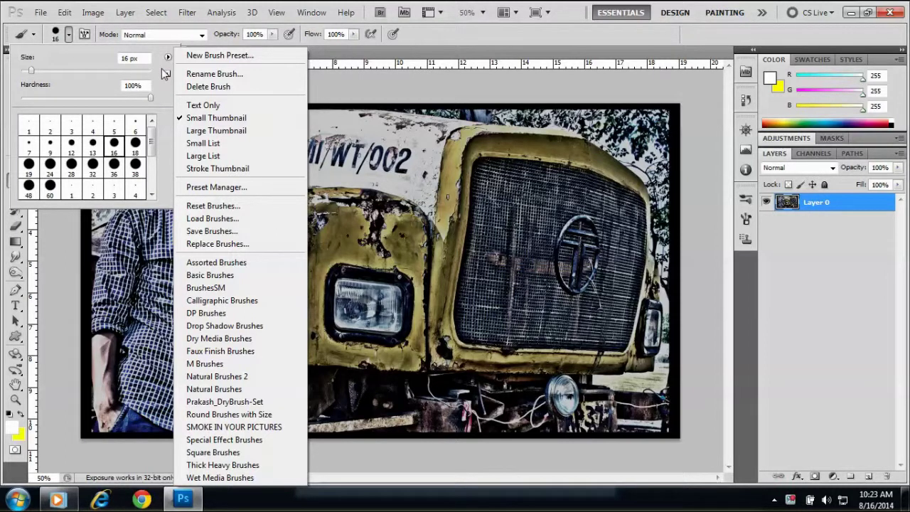
left_click(221, 288)
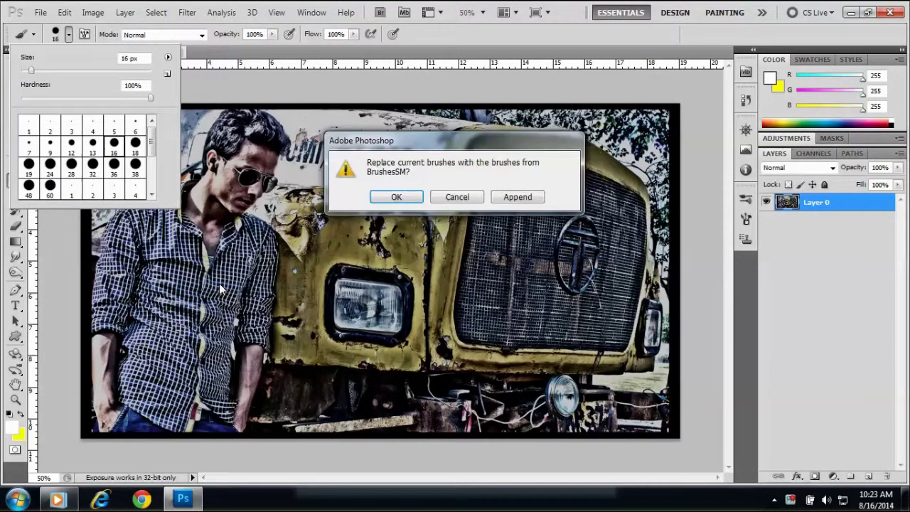
left_click(376, 198)
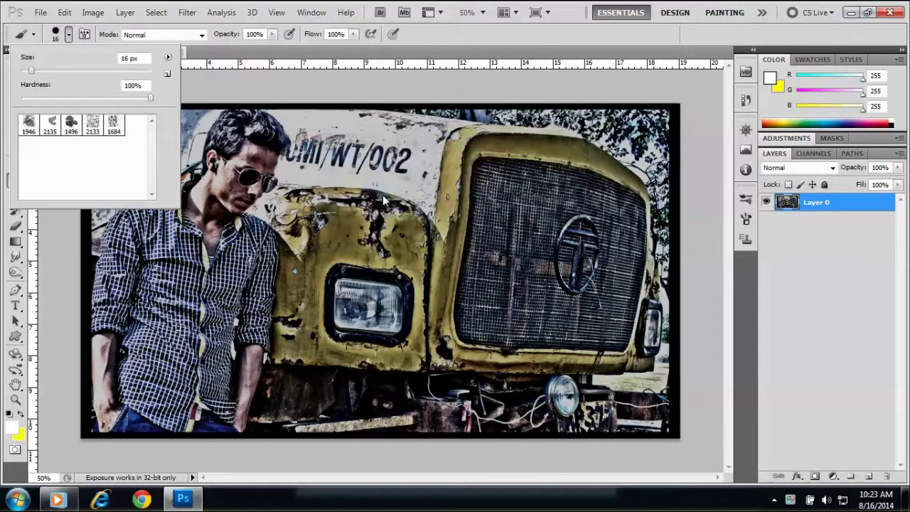
Set the 2135 grunge brush to 715 px and stamp it over the shirt and truck front
left_click(49, 128)
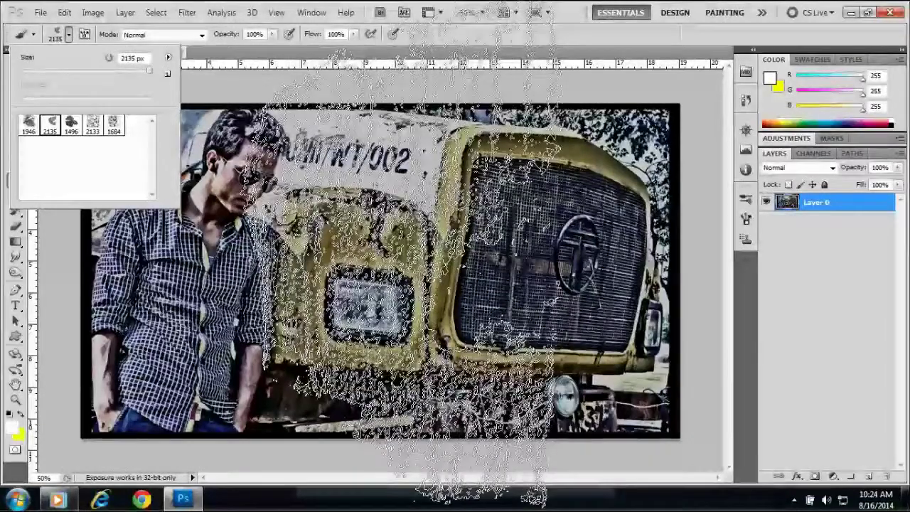
right_click(395, 262)
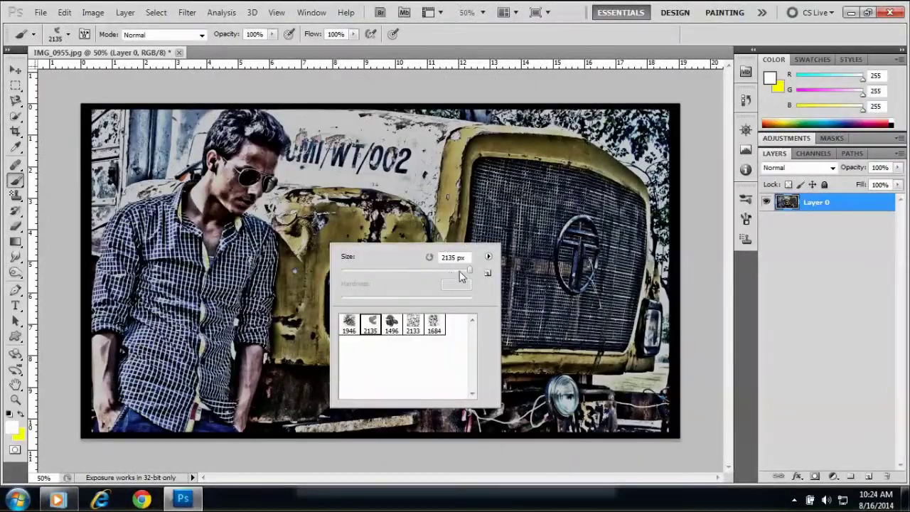
left_click_drag(460, 272, 461, 272)
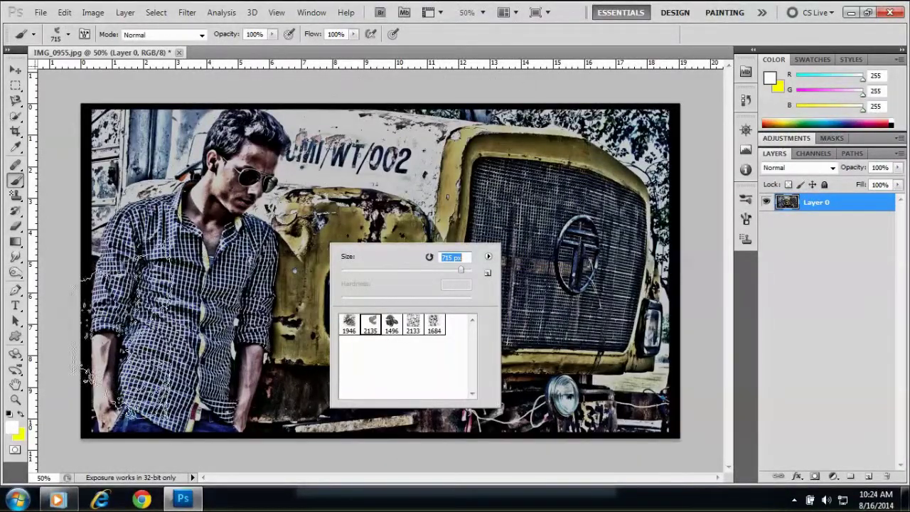
mouse_move(284, 142)
left_mouse_down()
mouse_move(284, 213)
mouse_move(214, 299)
mouse_move(163, 391)
mouse_move(213, 426)
left_mouse_up()
mouse_move(284, 398)
left_mouse_down()
mouse_move(313, 342)
mouse_move(494, 338)
mouse_move(512, 188)
mouse_move(512, 419)
mouse_move(580, 295)
mouse_move(625, 149)
mouse_move(568, 402)
mouse_move(604, 409)
left_mouse_up()
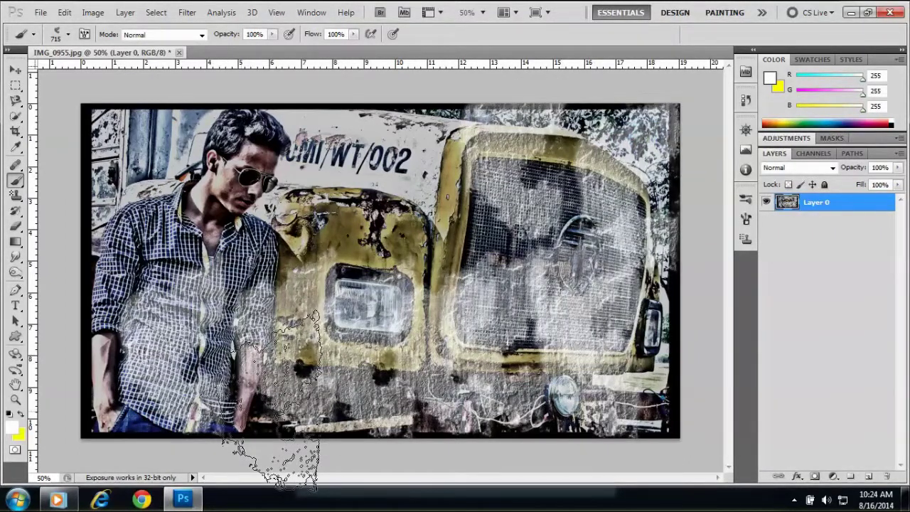